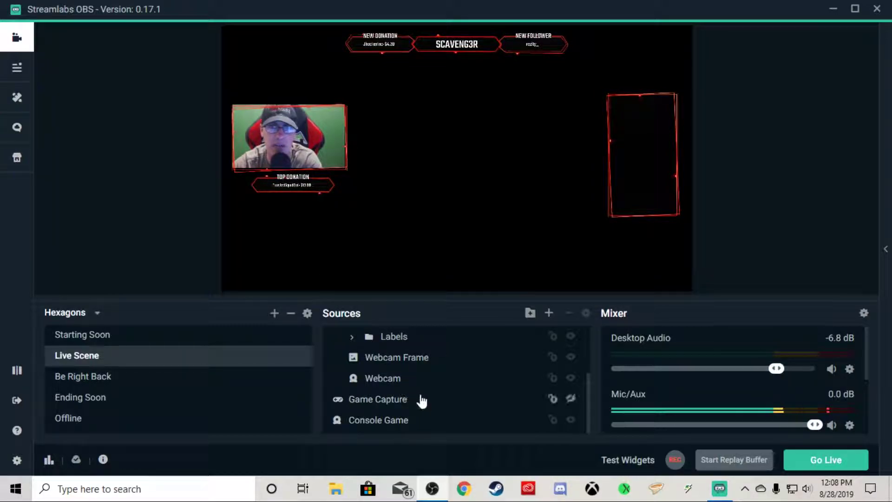
Open the Webcam source's properties and change its resolution from 640x360 to 1280x720
click(371, 378)
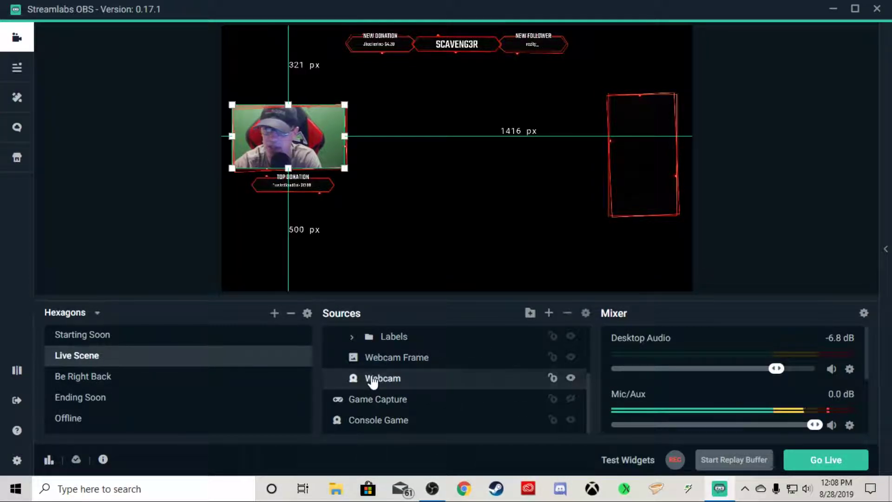
right_click(371, 375)
click(419, 305)
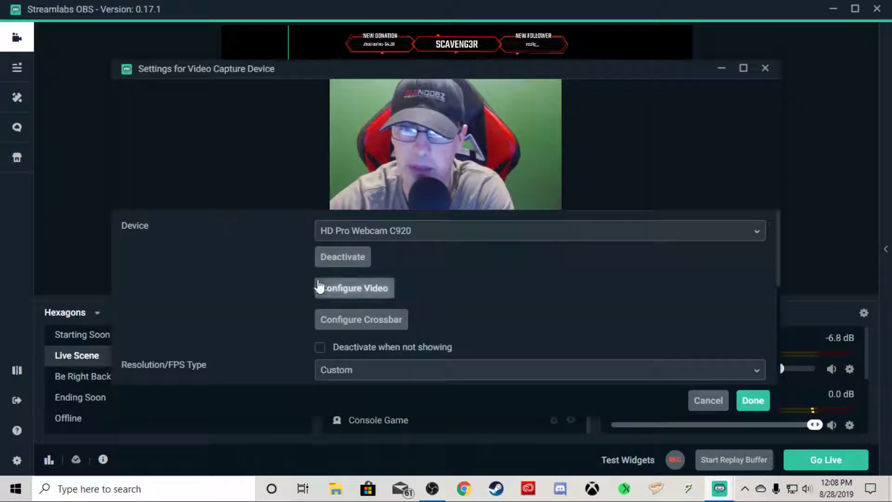
scroll(593, 304, down, 3)
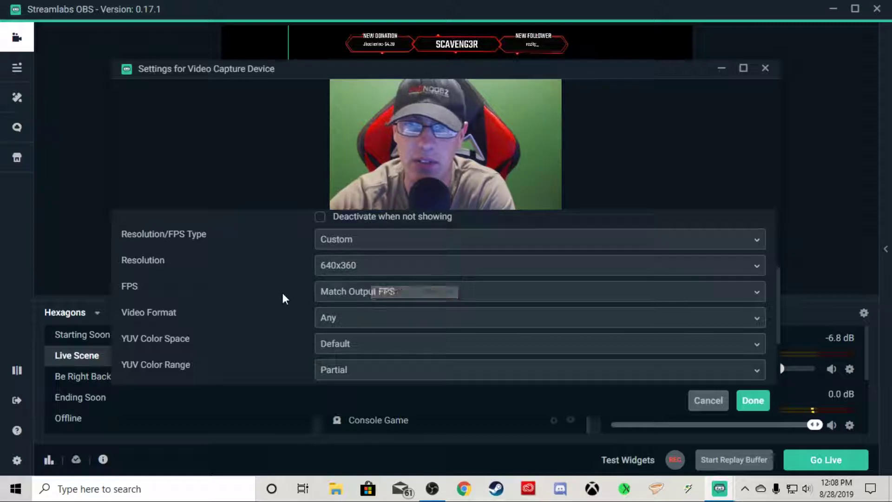
scroll(283, 295, up, 3)
mouse_move(272, 72)
mouse_down()
mouse_move(230, 337)
mouse_move(262, 90)
mouse_up()
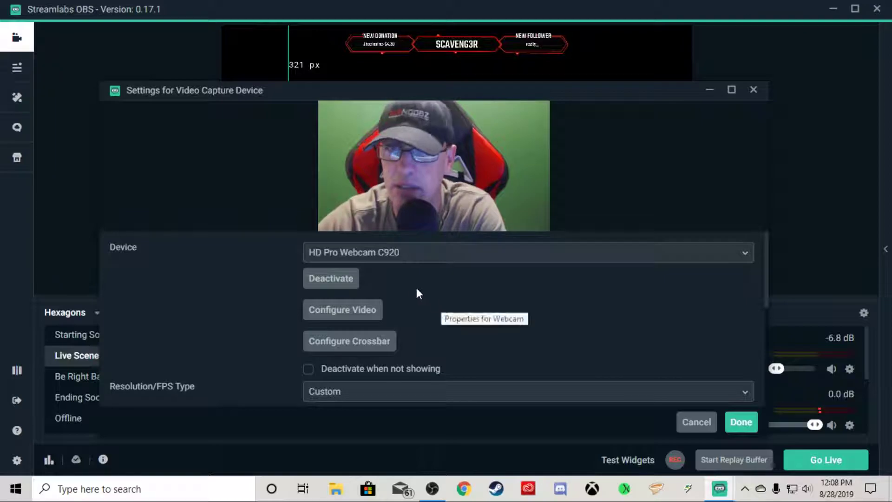
scroll(461, 279, down, 1)
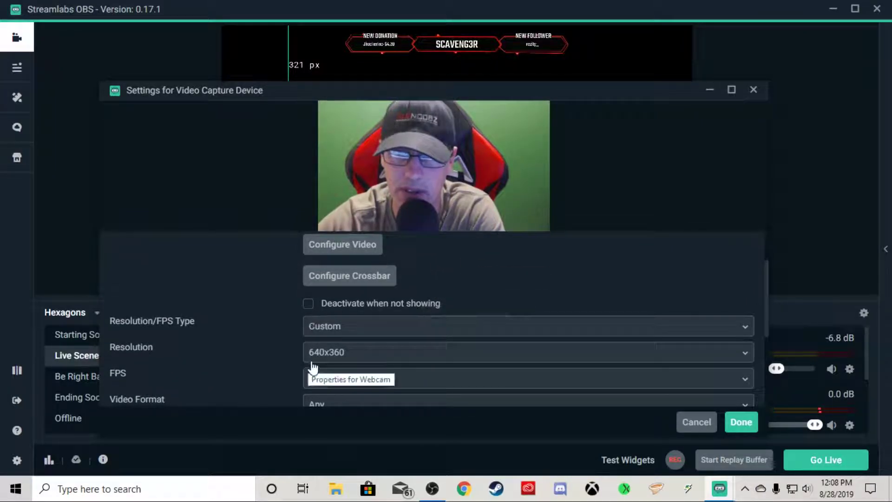
scroll(354, 308, down, 1)
scroll(354, 307, down, 1)
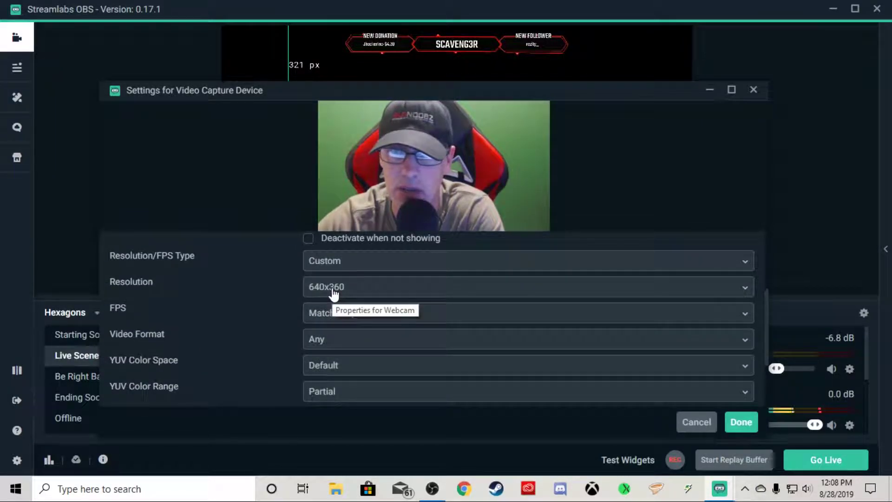
click(355, 293)
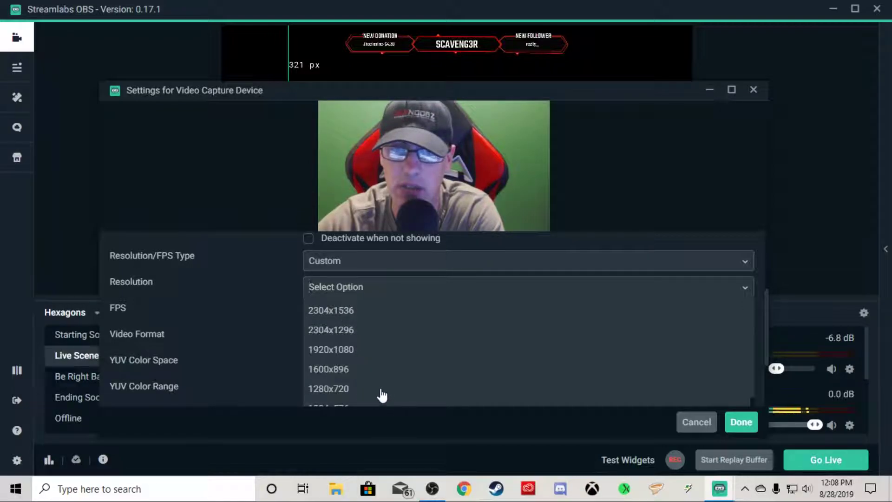
click(339, 392)
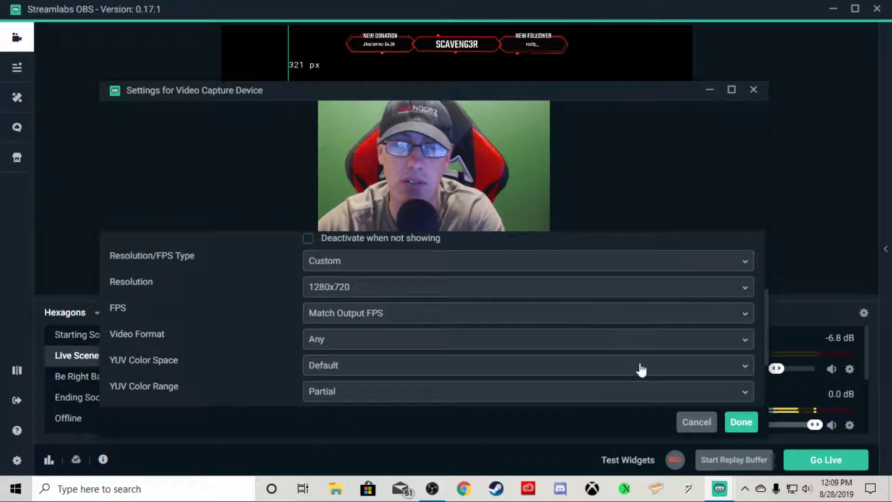
Confirm the 1280x720 webcam resolution with Done, returning to the Live Scene
click(741, 422)
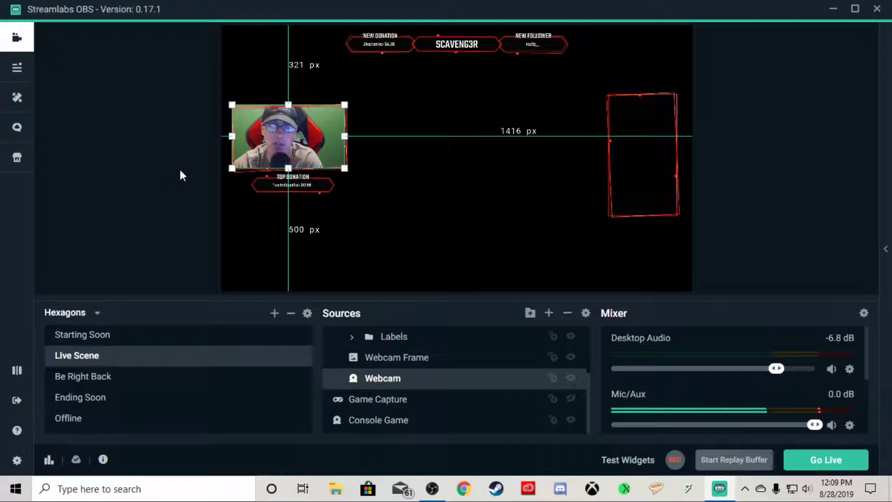
Reopen the Webcam properties and set frame rate to Highest FPS and video format to MJPEG
right_click(415, 379)
click(472, 303)
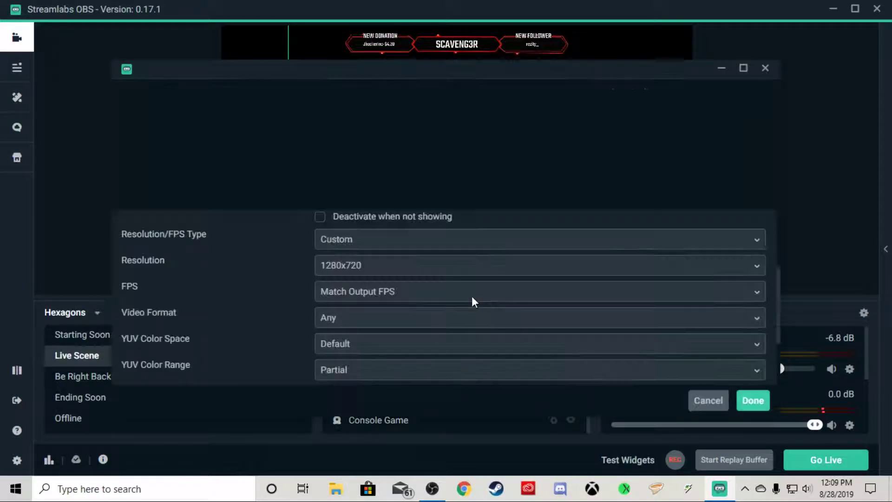
scroll(488, 273, down, 1)
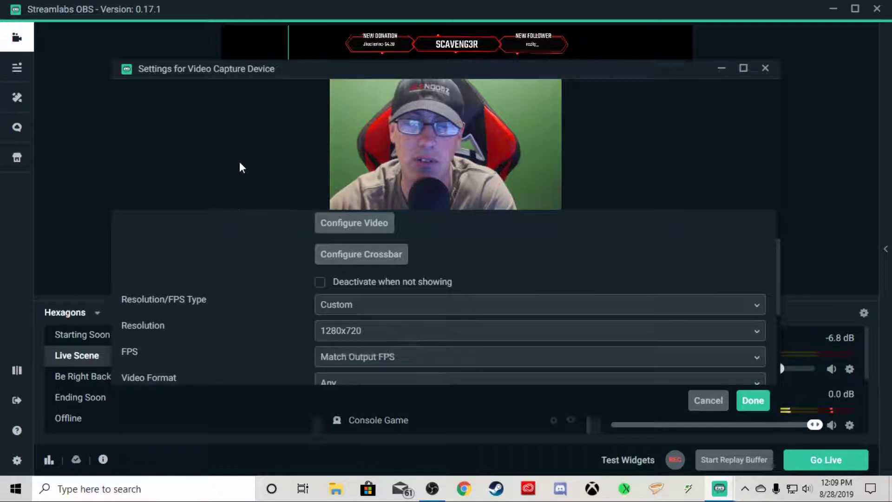
scroll(301, 281, down, 1)
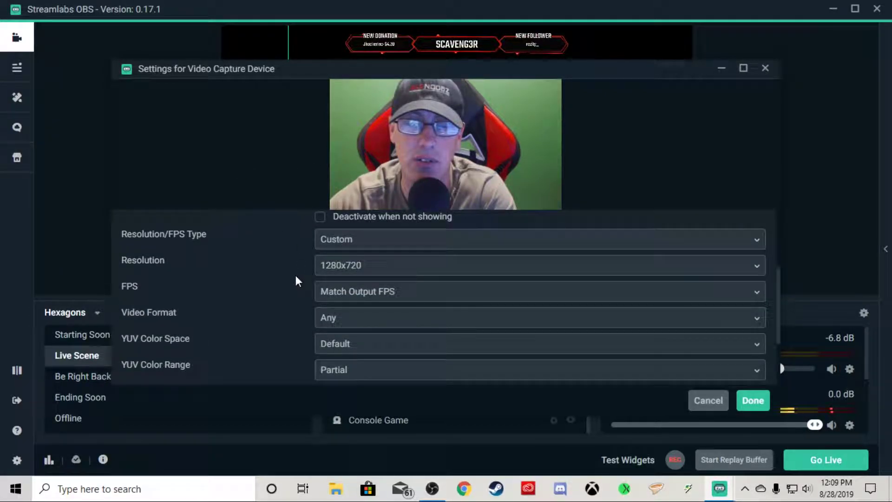
scroll(295, 279, down, 1)
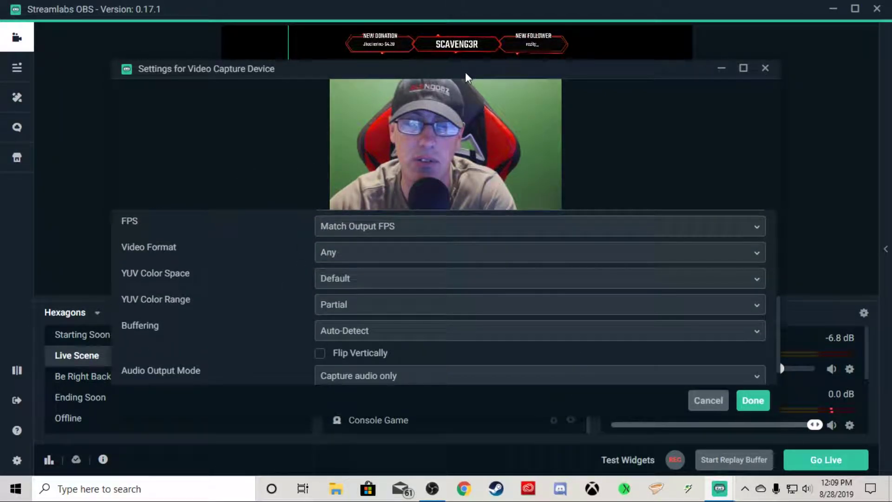
drag(465, 72, 468, 25)
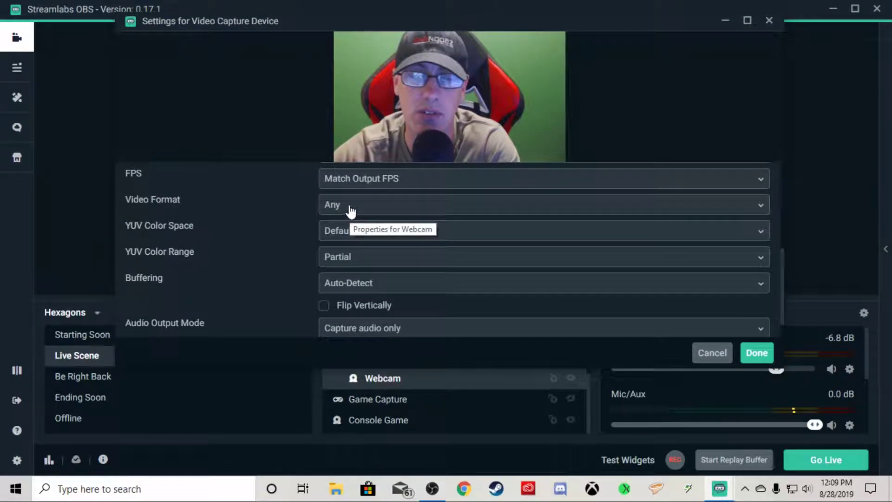
scroll(281, 222, up, 1)
click(440, 251)
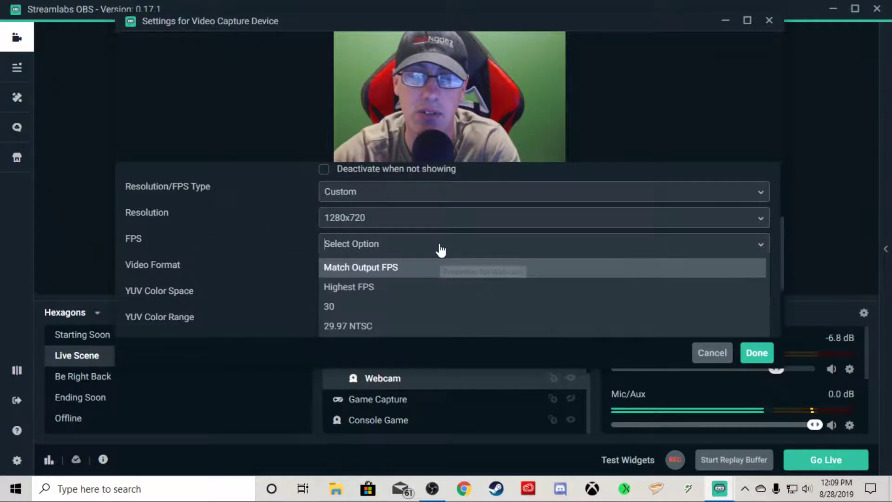
click(367, 289)
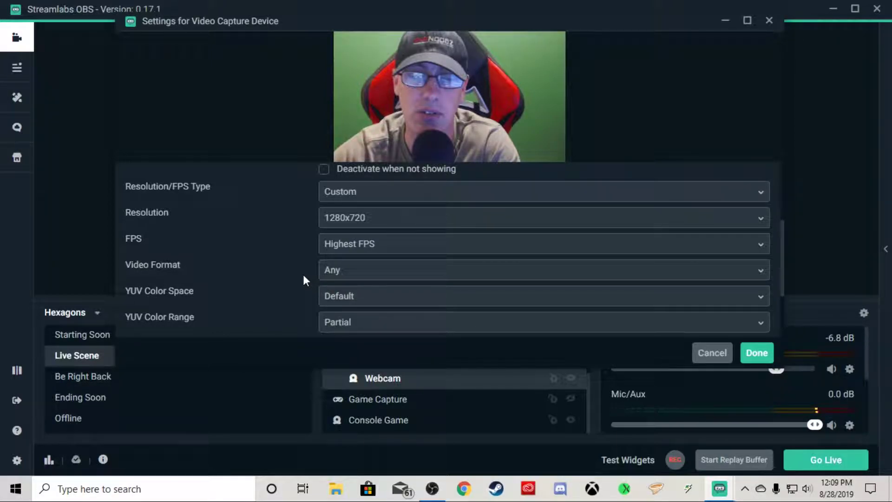
click(370, 275)
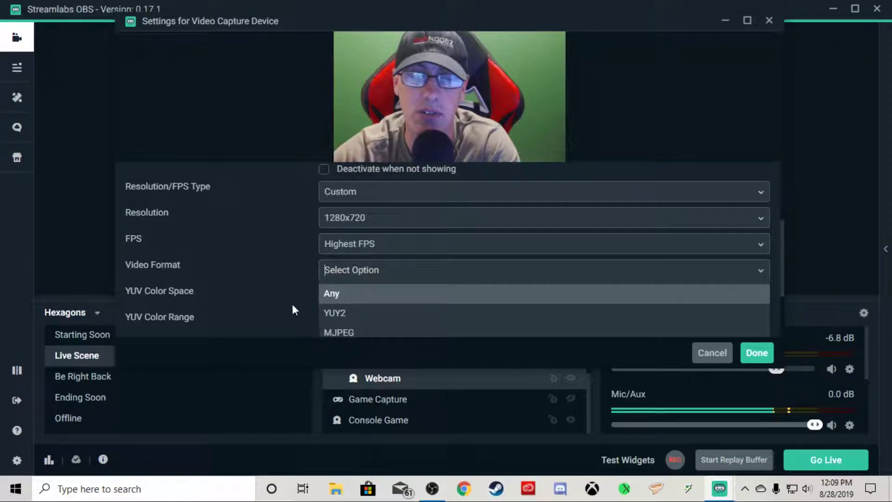
scroll(277, 288, down, 2)
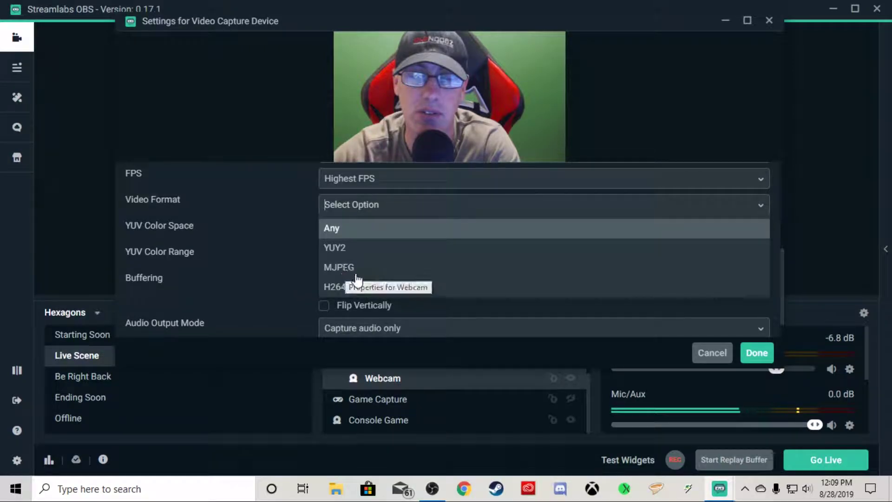
click(353, 268)
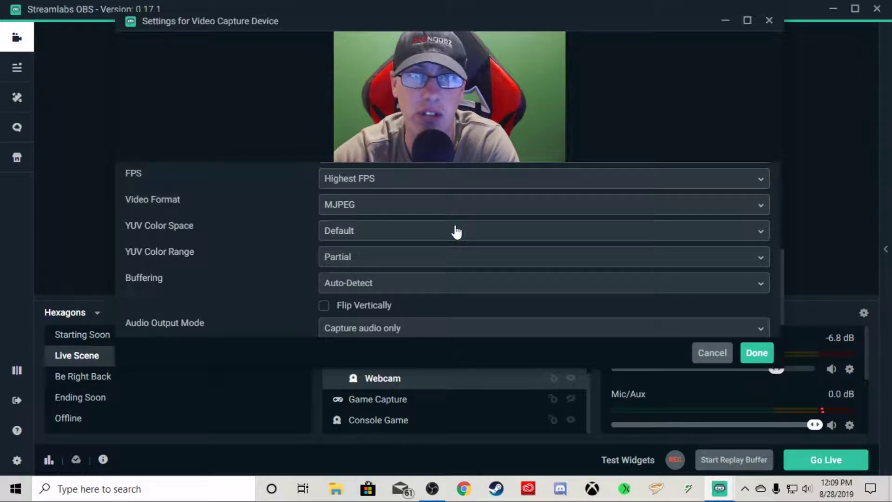
Set the webcam's YUV colour space to 601, colour range to Full, and buffering to Disable
click(378, 238)
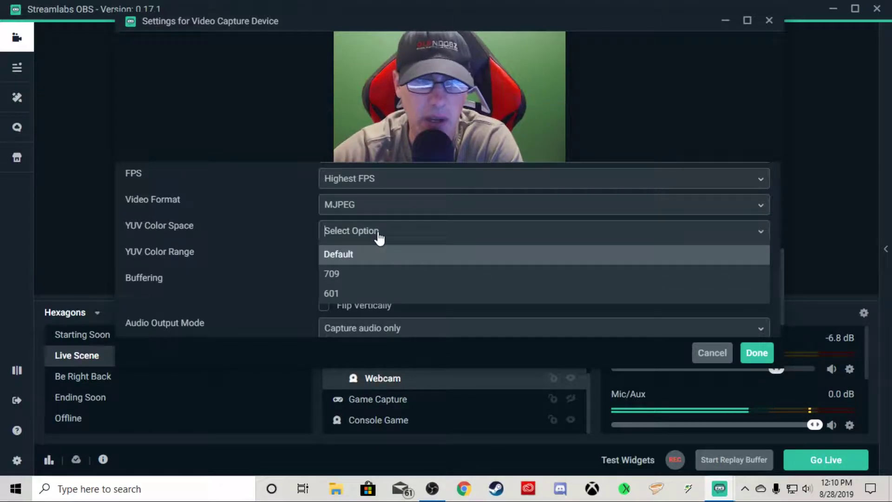
click(339, 294)
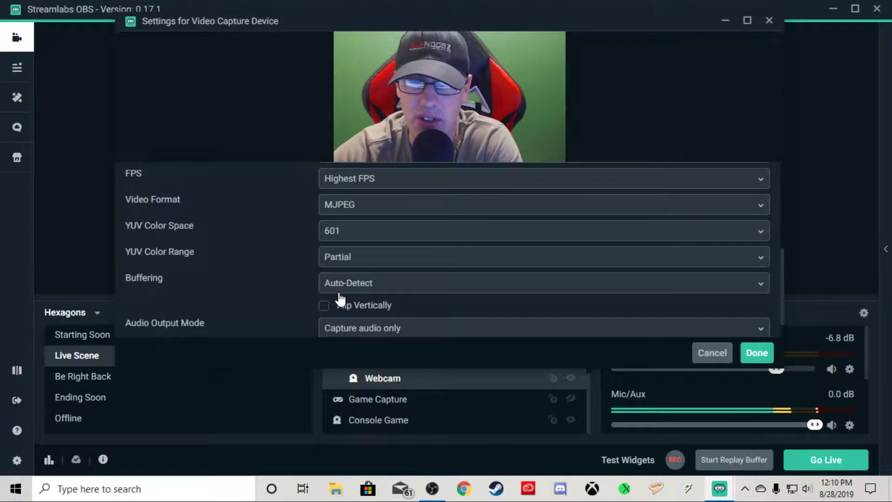
click(356, 259)
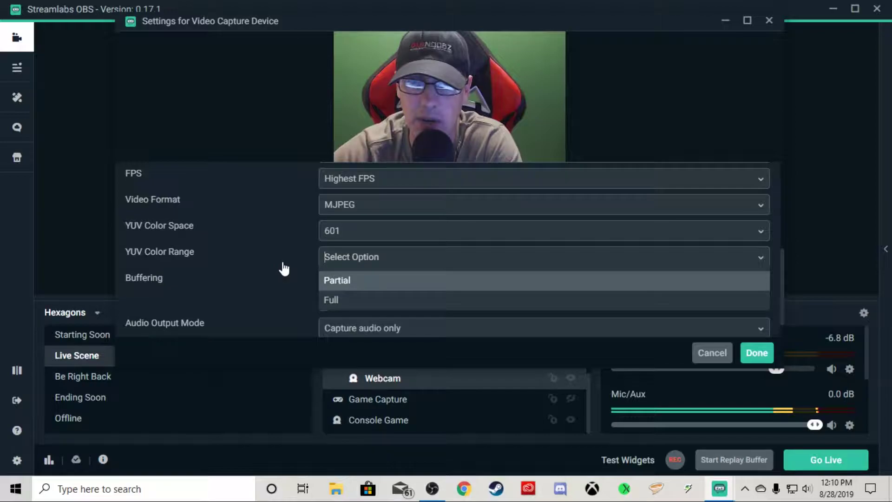
key(Down)
key(Return)
click(360, 292)
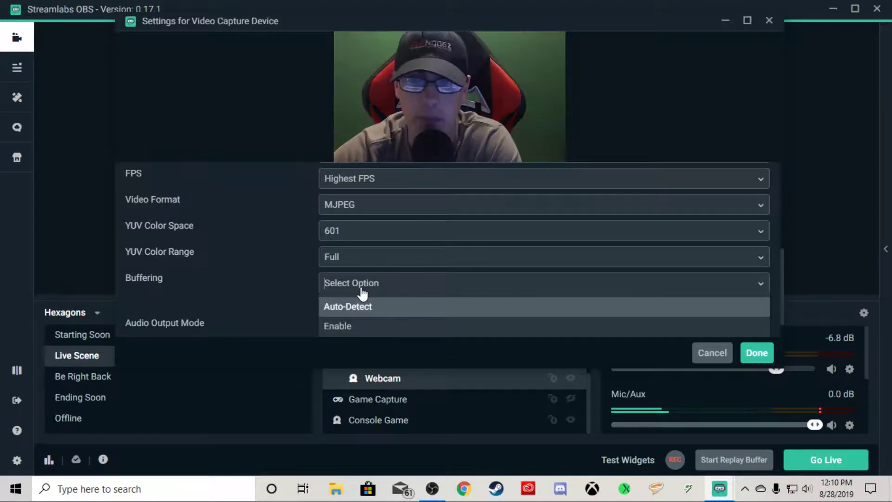
scroll(294, 271, down, 1)
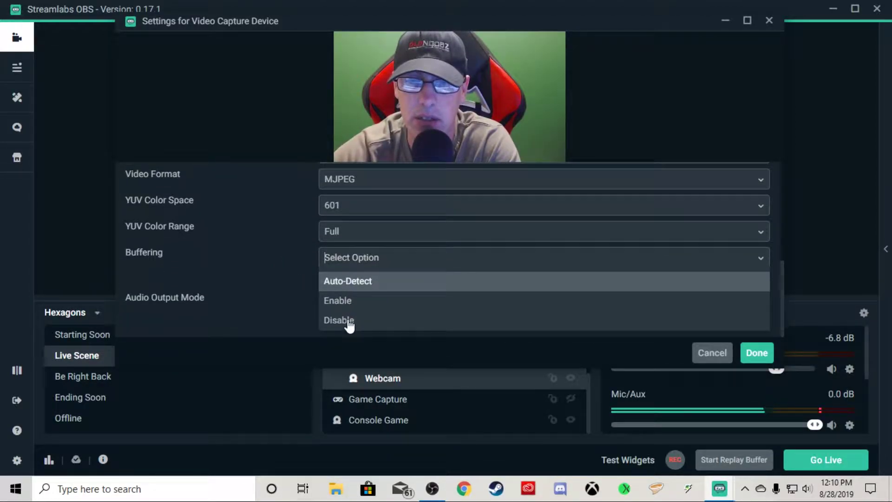
click(348, 323)
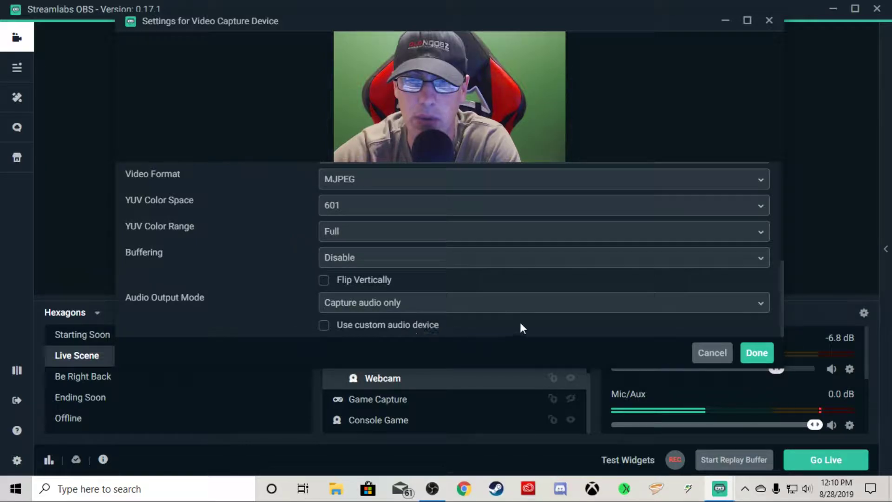
Apply the webcam settings, then shrink the webcam feed into its frame above Top Donation
click(764, 354)
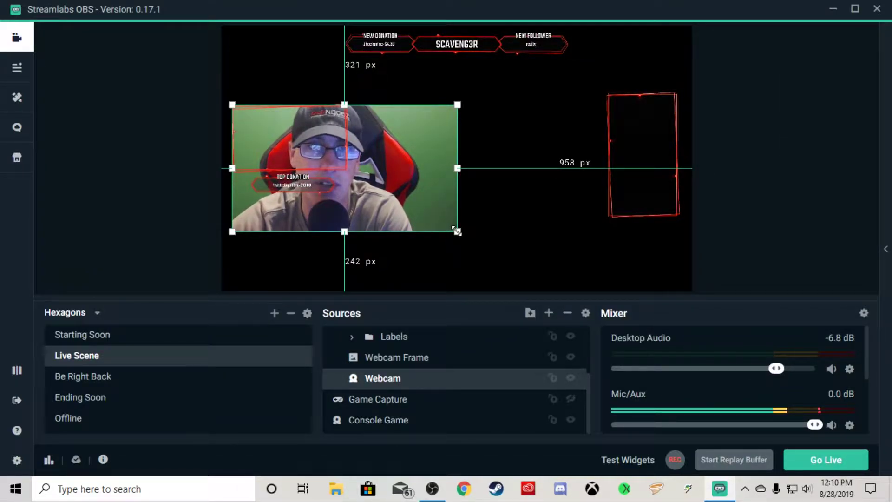
mouse_move(456, 230)
mouse_down()
mouse_move(351, 175)
mouse_move(346, 152)
mouse_up()
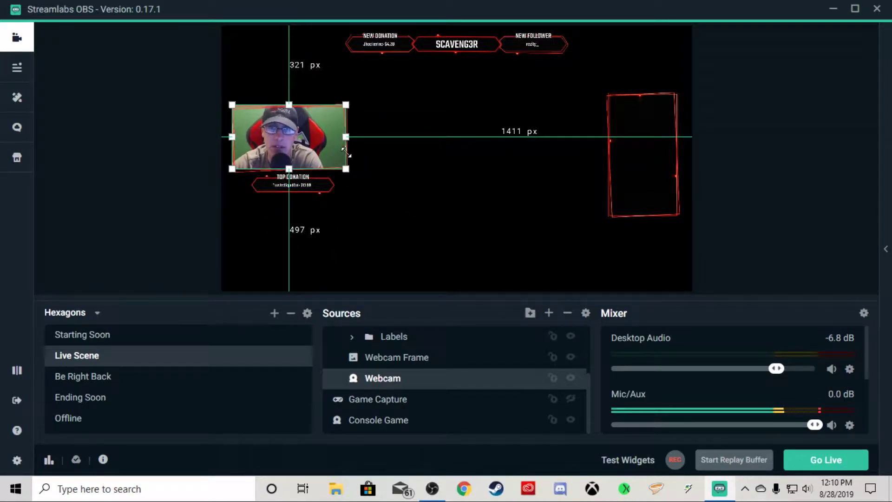
click(148, 199)
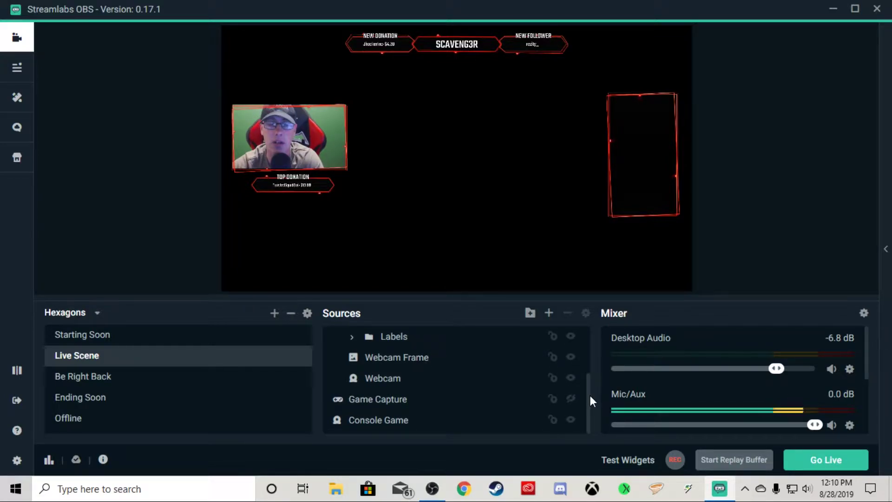
click(376, 382)
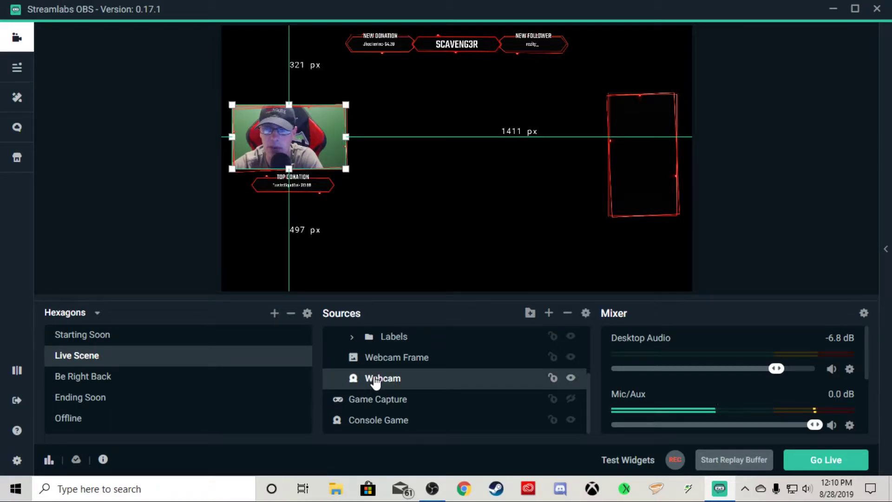
right_click(377, 383)
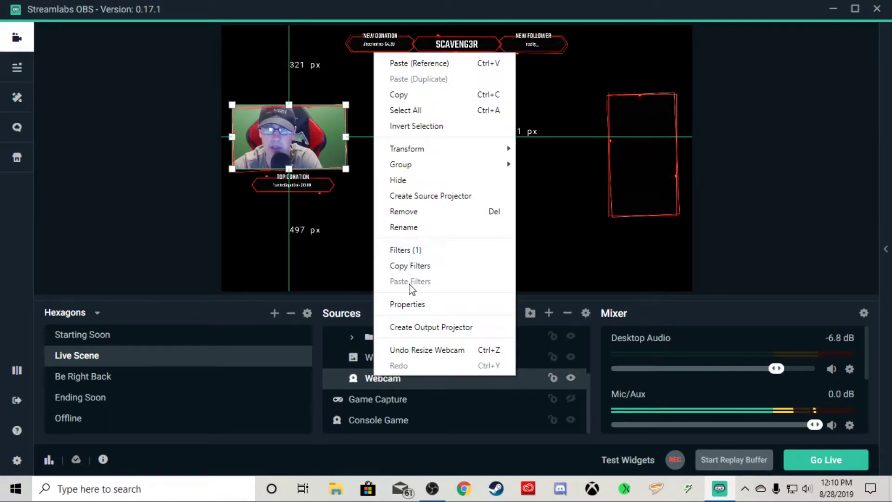
click(408, 304)
scroll(444, 338, down, 3)
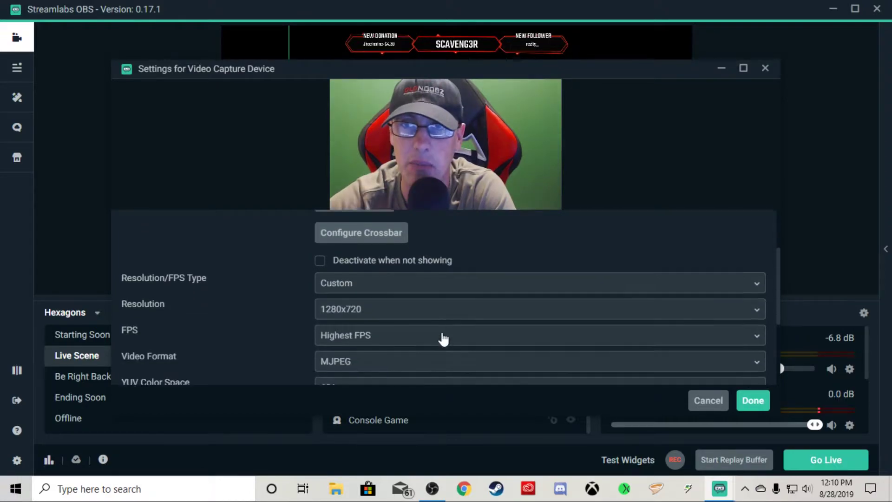
scroll(444, 338, down, 1)
click(419, 272)
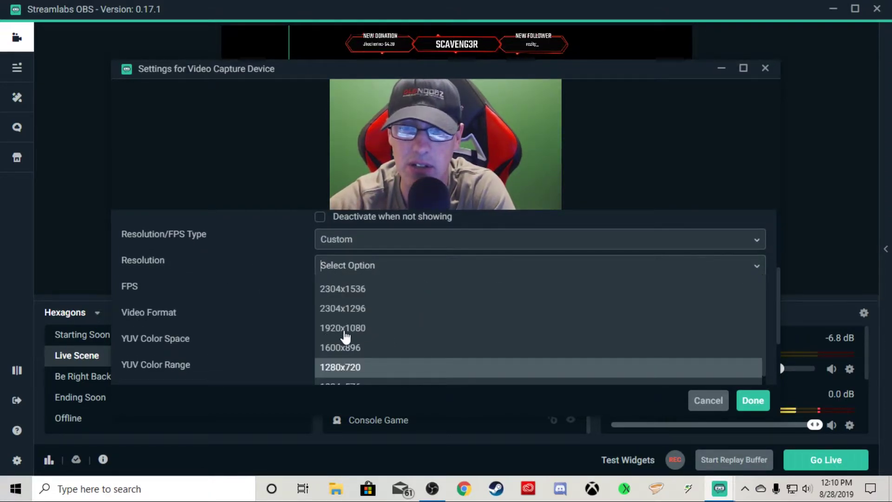
click(288, 283)
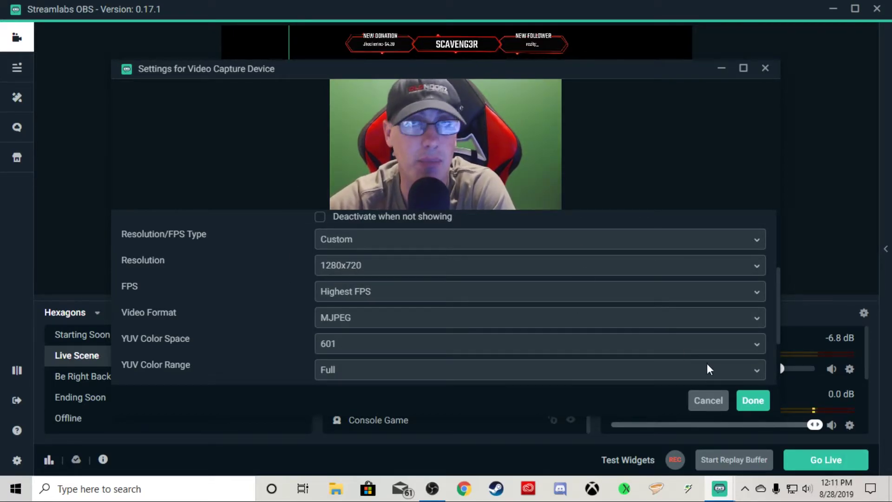
click(753, 405)
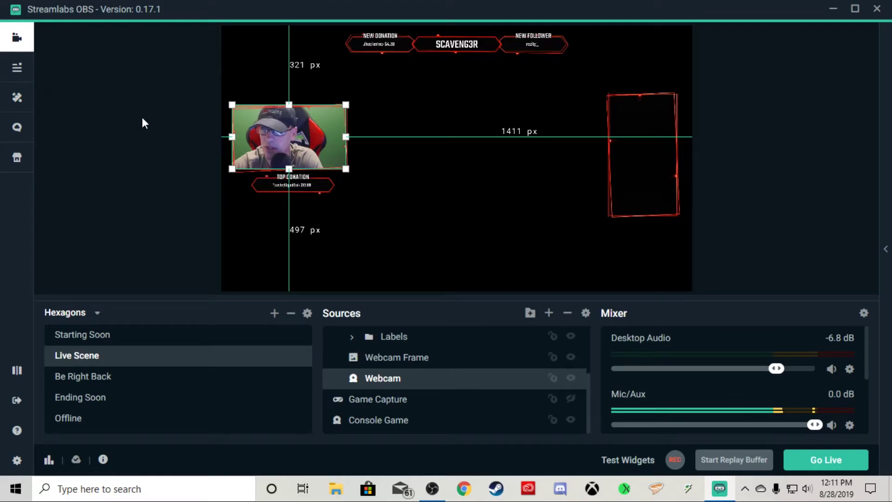